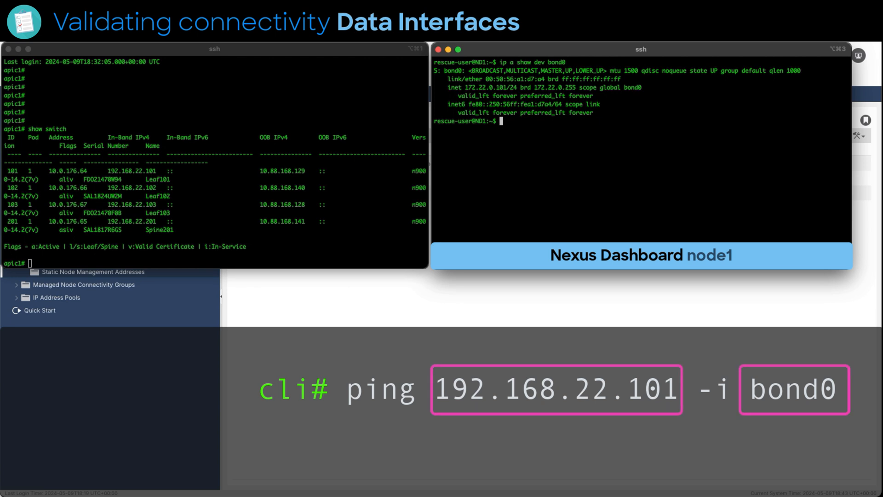
# Ping leaf101's in-band management address 192.168.22.101 from the Nexus Dashboard node through interface bond0
pyautogui.write('pin')
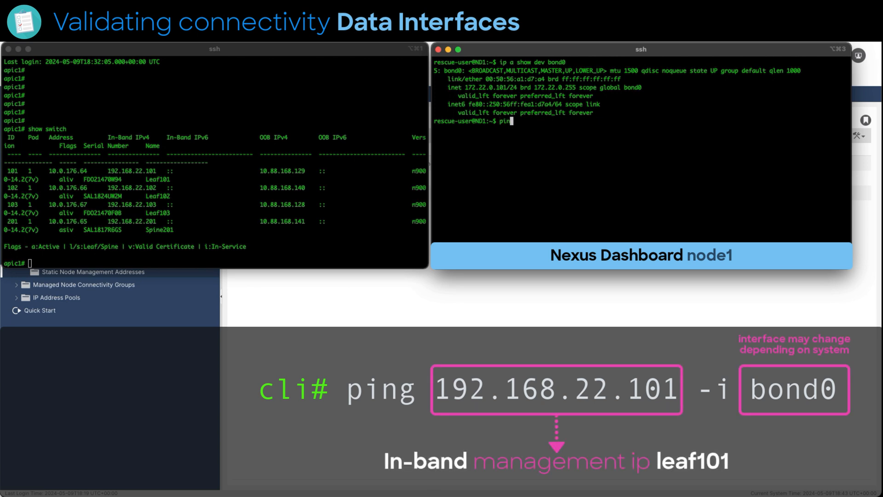
pyautogui.write('g 192.168.22.101 -i bond0')
pyautogui.press('Return')
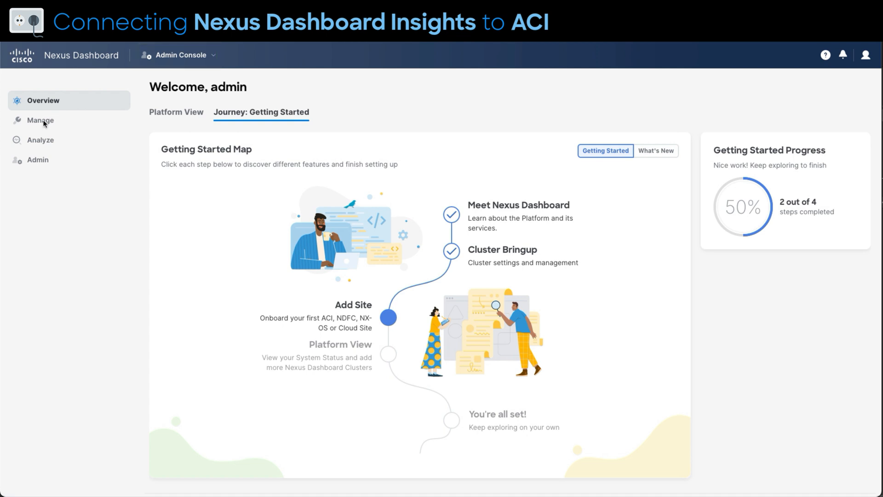
# Switch to the Nexus Dashboard Admin Console and start adding a site with the IP address 10.88.168.230
pyautogui.moveTo(40, 124)
pyautogui.click(170, 124)
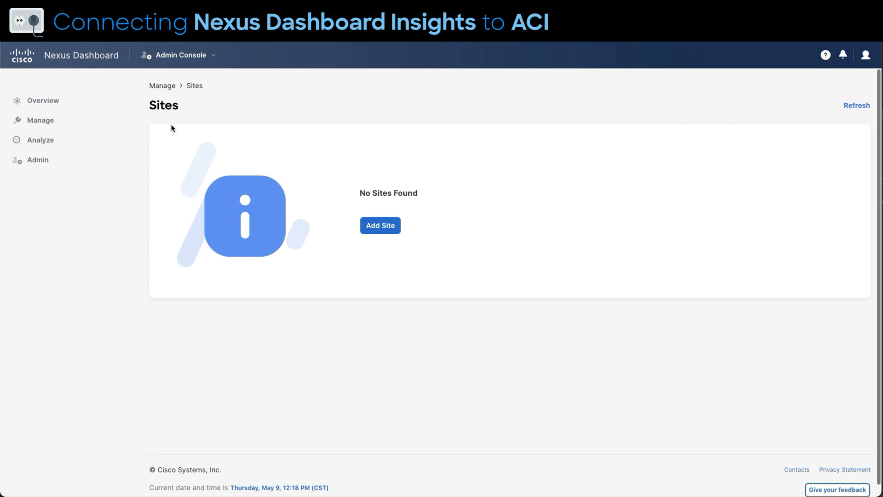
pyautogui.click(380, 226)
pyautogui.click(384, 230)
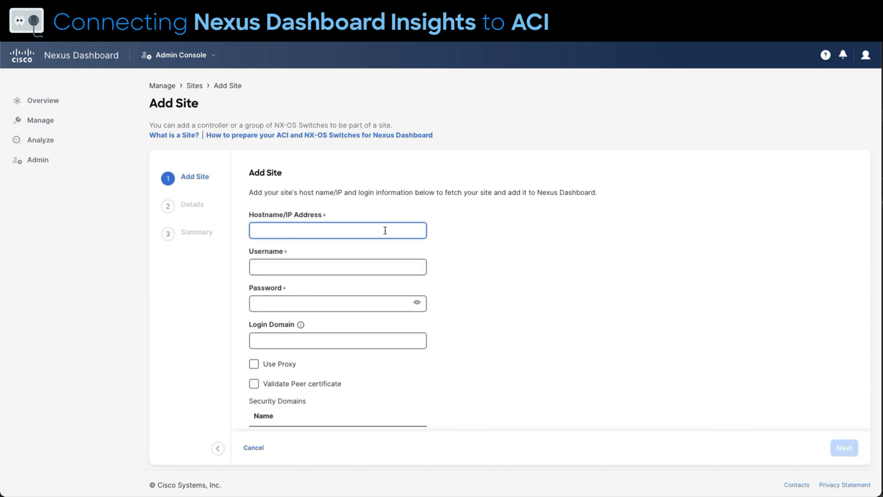
pyautogui.write('10.88.168.23')
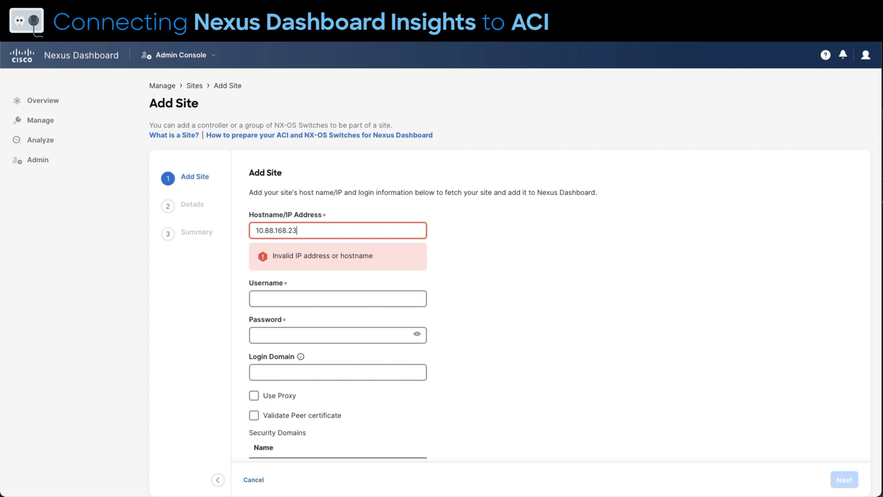
pyautogui.write('0')
pyautogui.press('Tab')
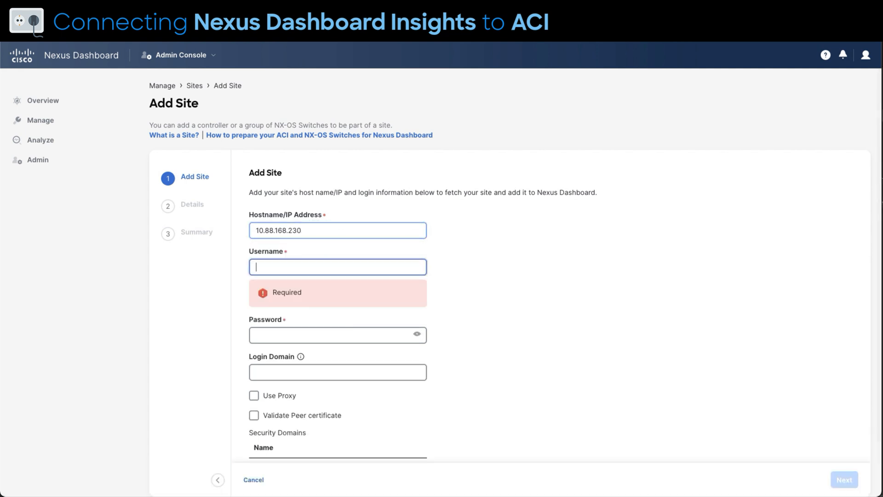
# Enter the username admin and the site password, and continue to the site details
pyautogui.write('admin')
pyautogui.press('Tab')
pyautogui.write('********')
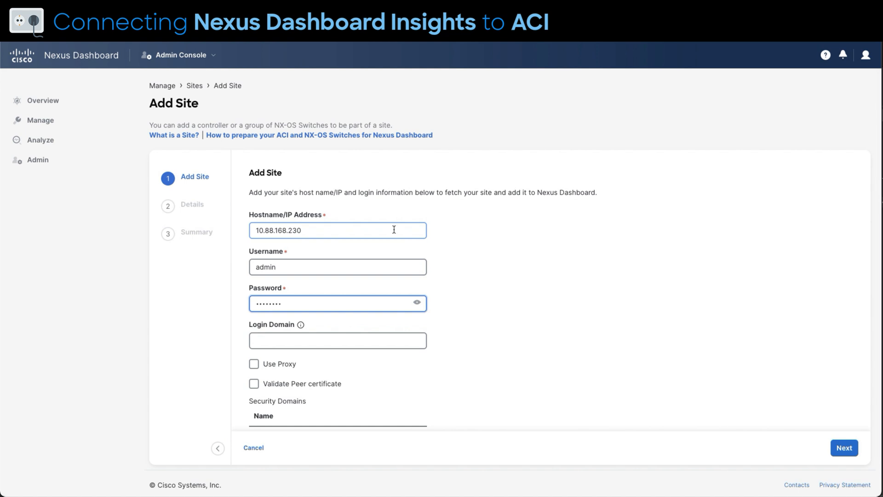
pyautogui.click(845, 448)
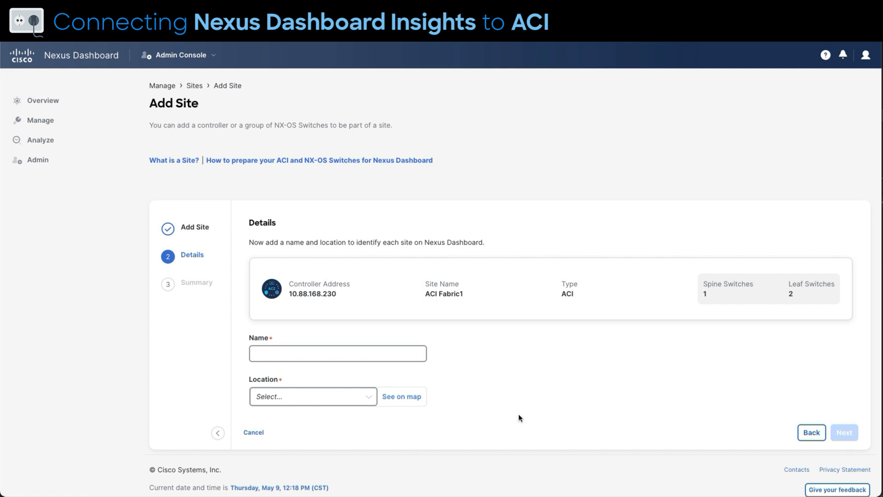
# Name the site MTY-Site1, set its location to Monterrey, 19, Mexico, and save it
pyautogui.click(402, 352)
pyautogui.write('MTY-Site1')
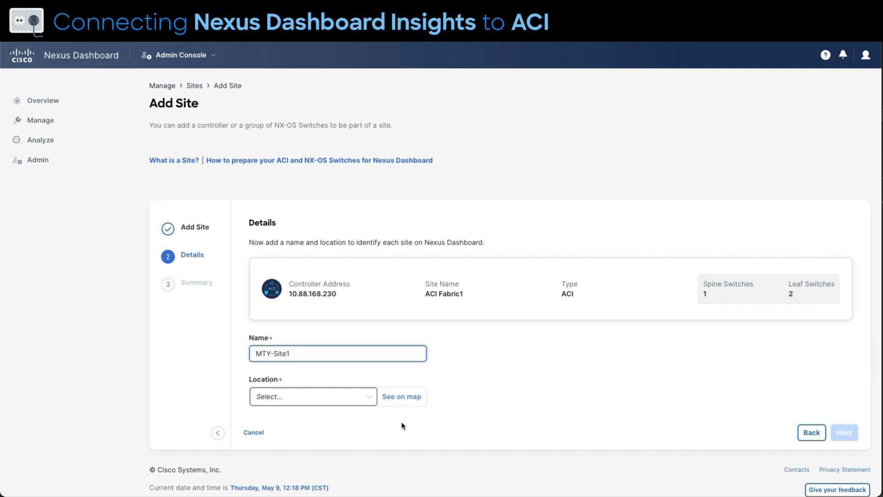
pyautogui.click(369, 397)
pyautogui.write('monte')
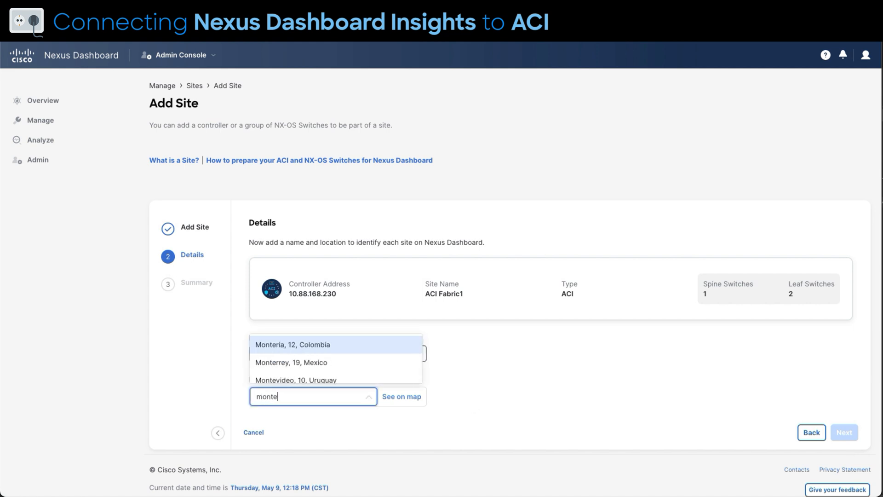
pyautogui.click(357, 365)
pyautogui.click(844, 432)
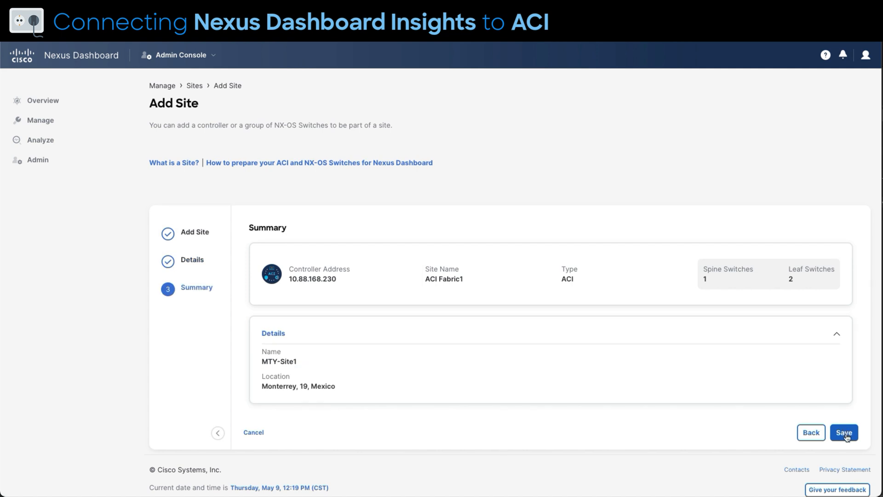
pyautogui.click(845, 433)
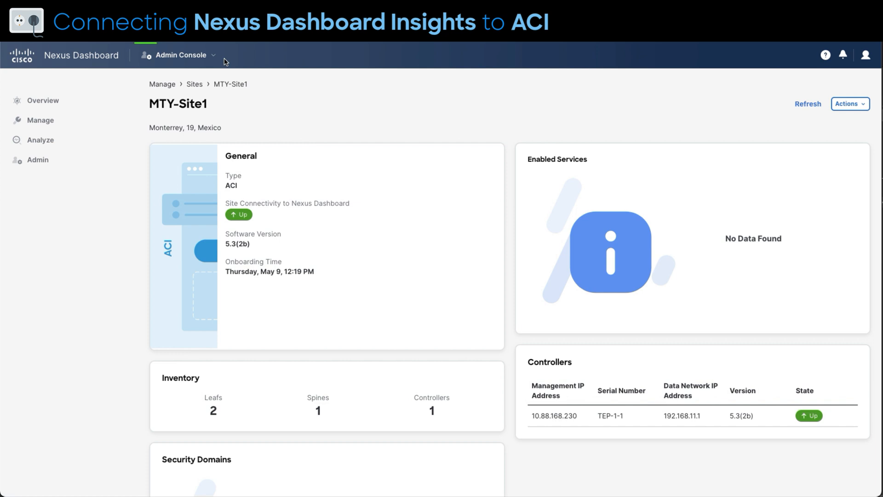
# Switch to Insights and start adding the ready-to-add site MTY-Site1, keeping its name and location
pyautogui.click(212, 58)
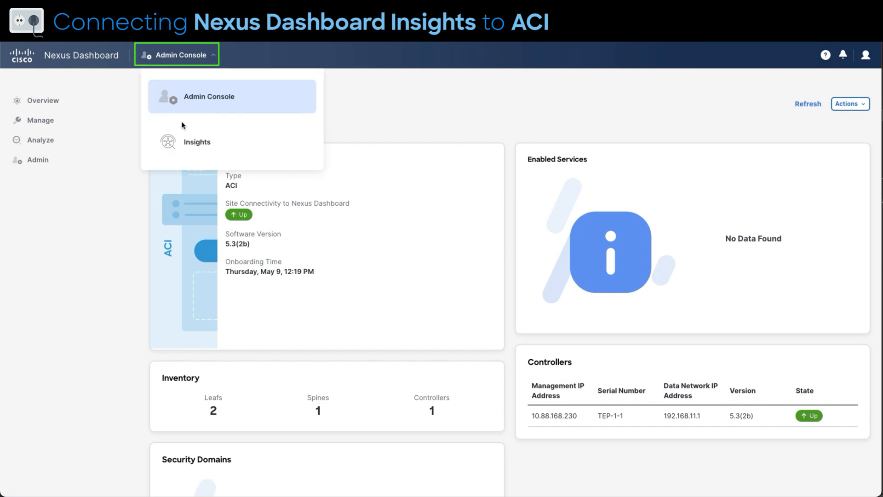
pyautogui.click(191, 138)
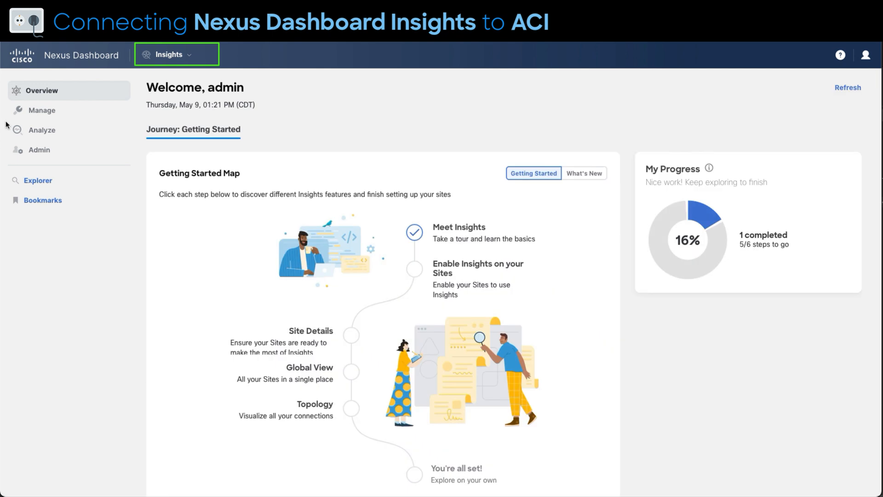
pyautogui.moveTo(39, 116)
pyautogui.click(151, 114)
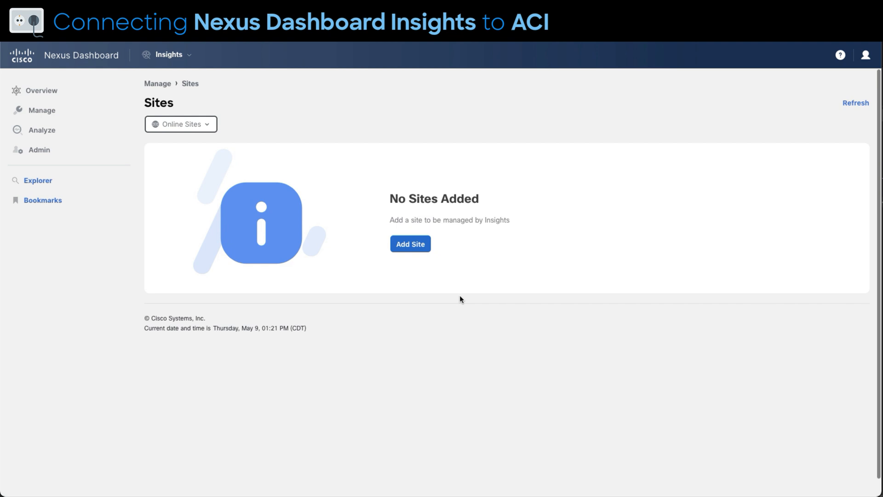
pyautogui.click(414, 244)
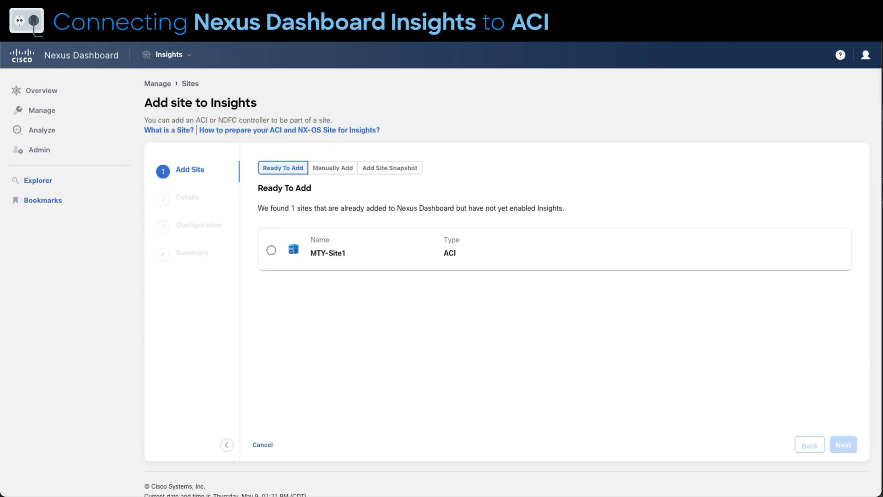
pyautogui.click(271, 250)
pyautogui.click(844, 445)
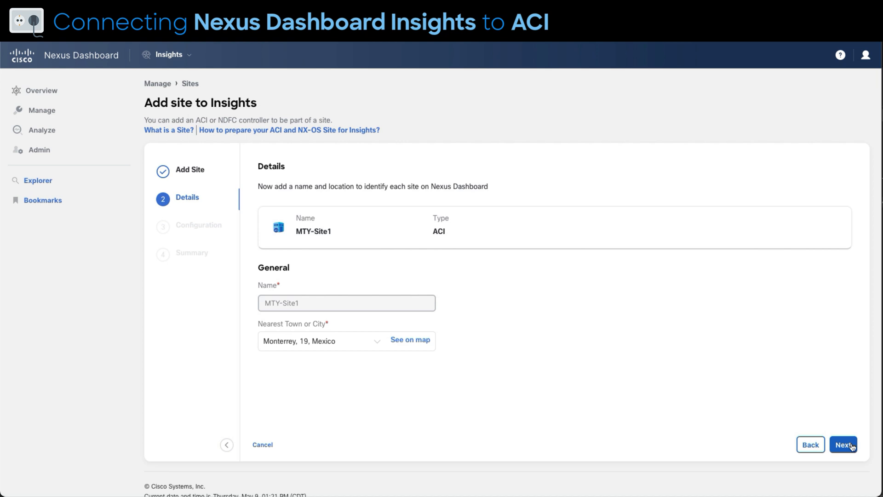
pyautogui.click(851, 446)
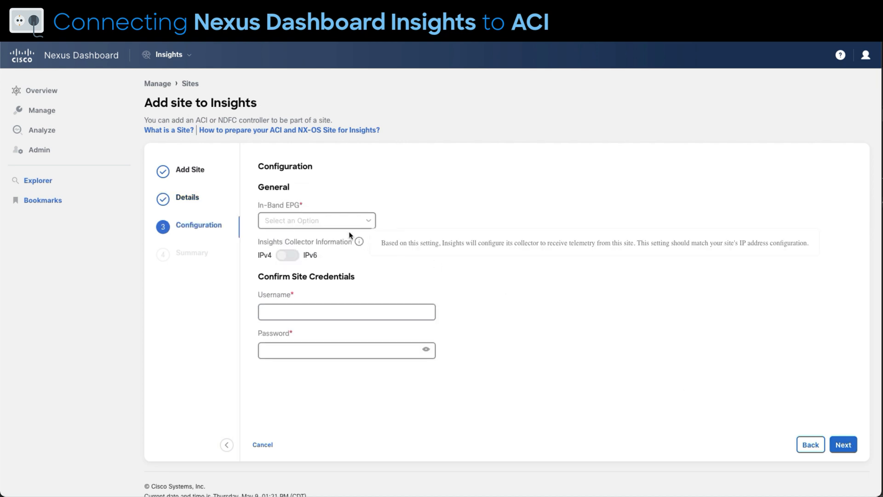
# Set the site's In-Band EPG to default
pyautogui.click(365, 224)
pyautogui.click(366, 225)
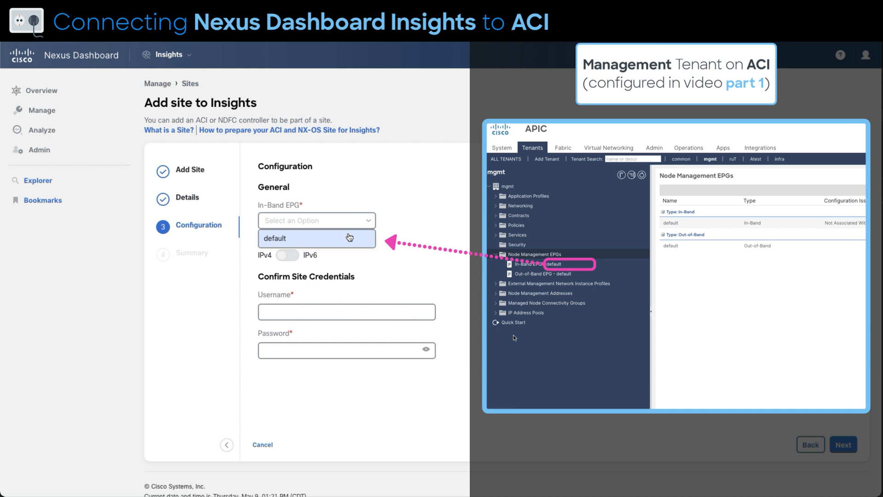
pyautogui.click(349, 237)
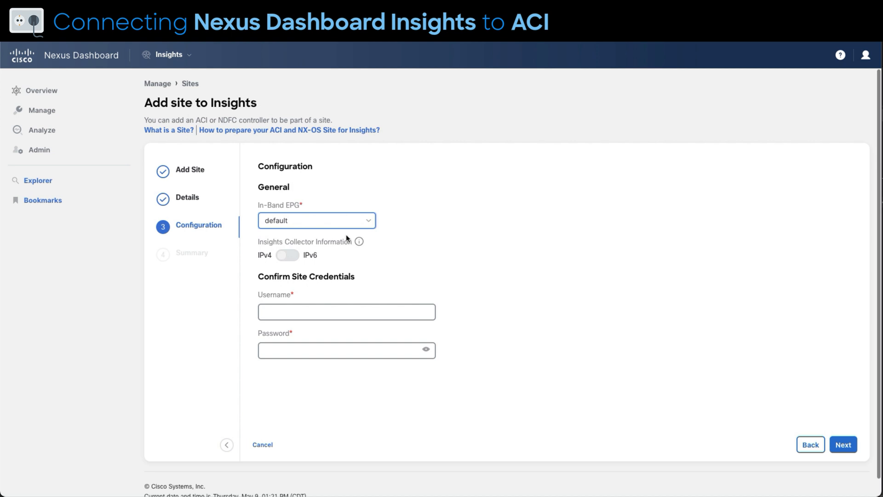
# Confirm the site credentials with username admin and the password, submit the site to Insights, and open its details
pyautogui.click(348, 312)
pyautogui.write('admin')
pyautogui.press('Tab')
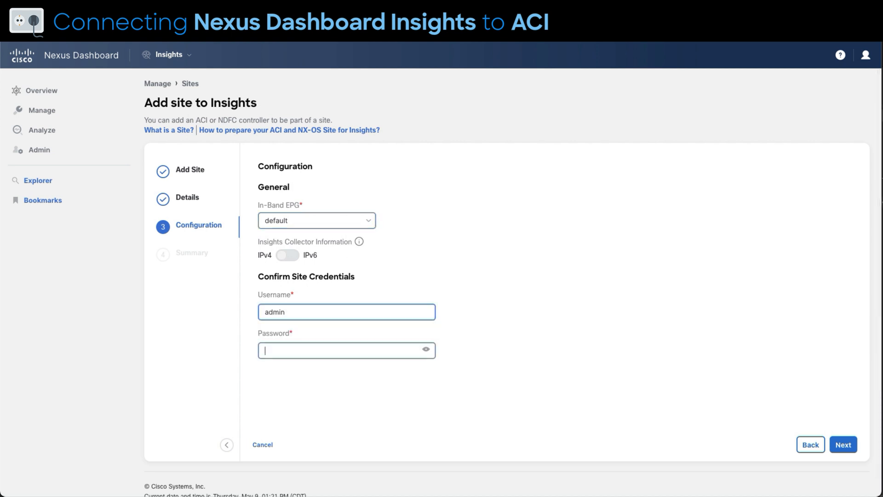
pyautogui.write('••••••••')
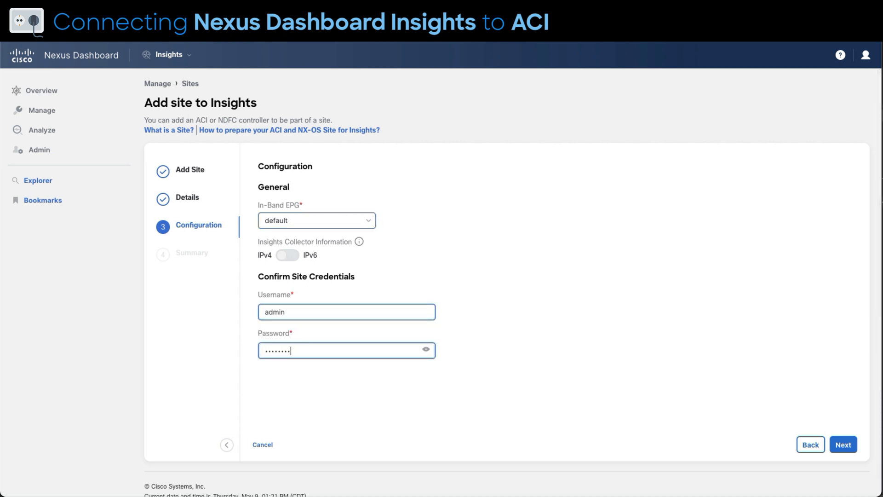
pyautogui.click(844, 445)
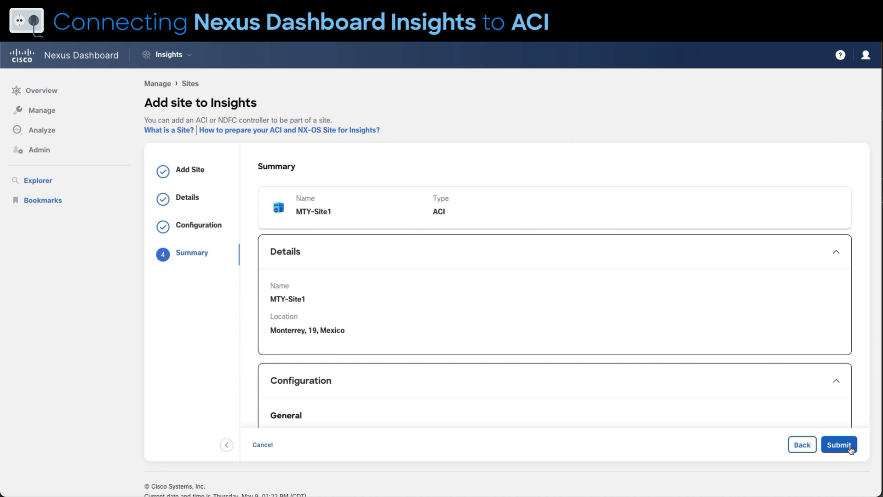
pyautogui.click(838, 444)
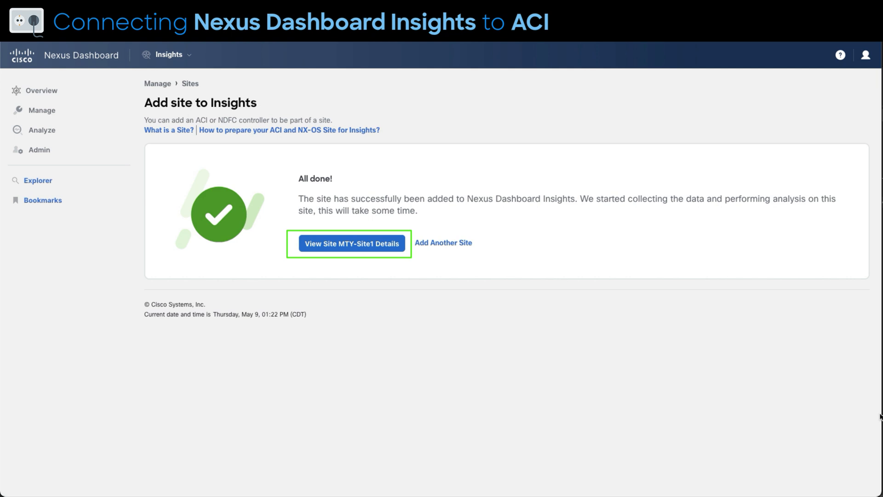
pyautogui.click(329, 241)
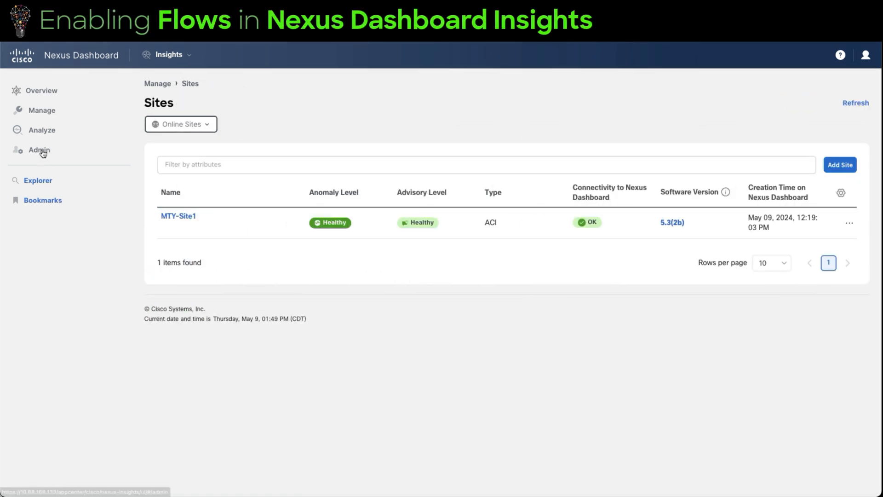
# Open the flow rules of MTY-Site1 for editing from the Flow Collection section of the Insights system settings
pyautogui.click(42, 153)
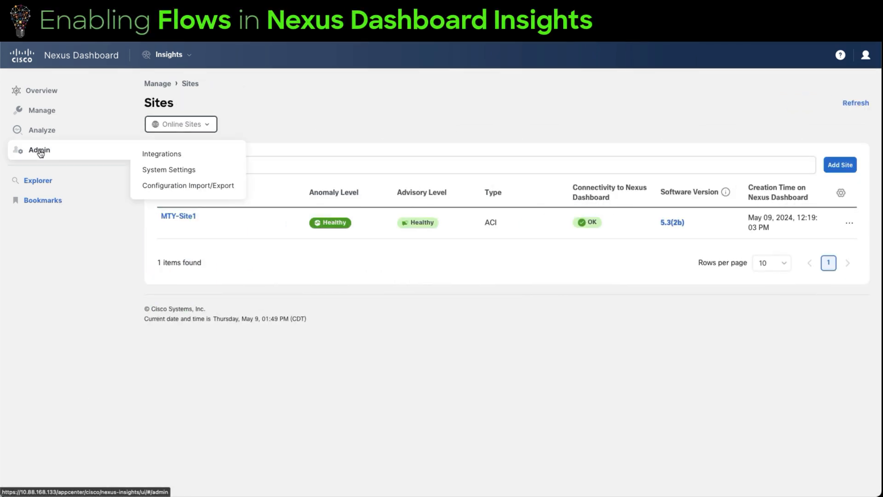
pyautogui.click(198, 171)
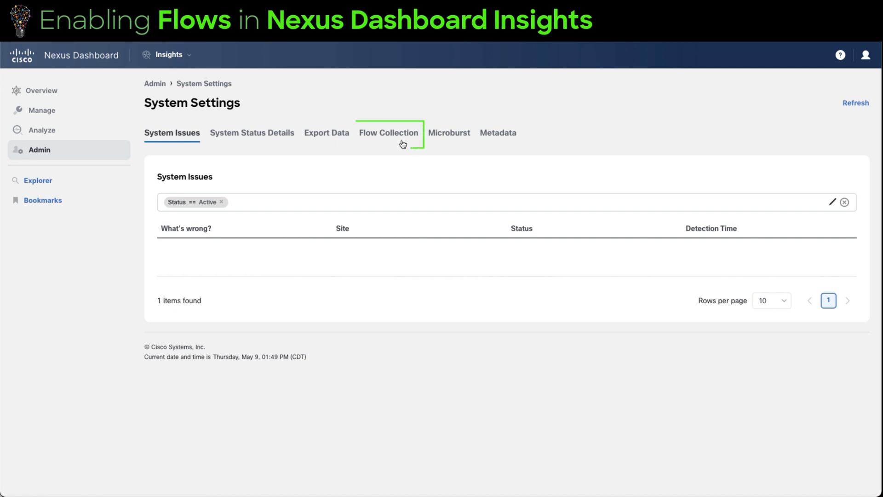
pyautogui.click(385, 136)
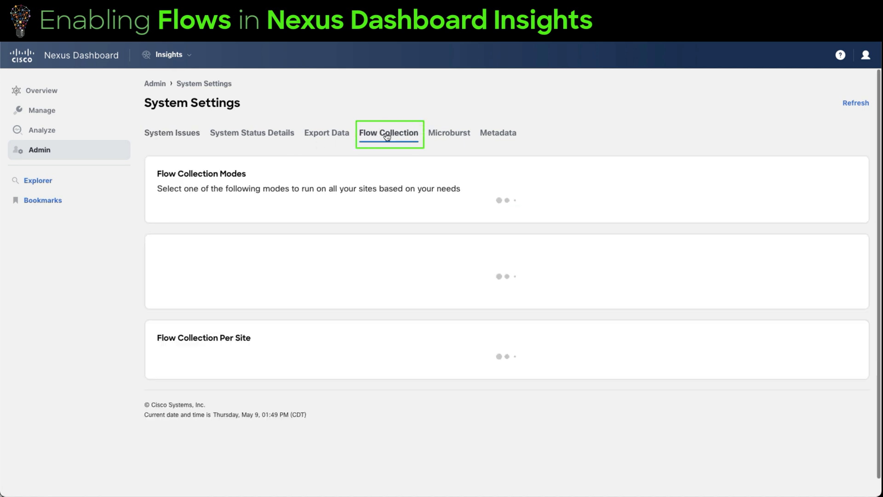
pyautogui.scroll(-3, 699, 133)
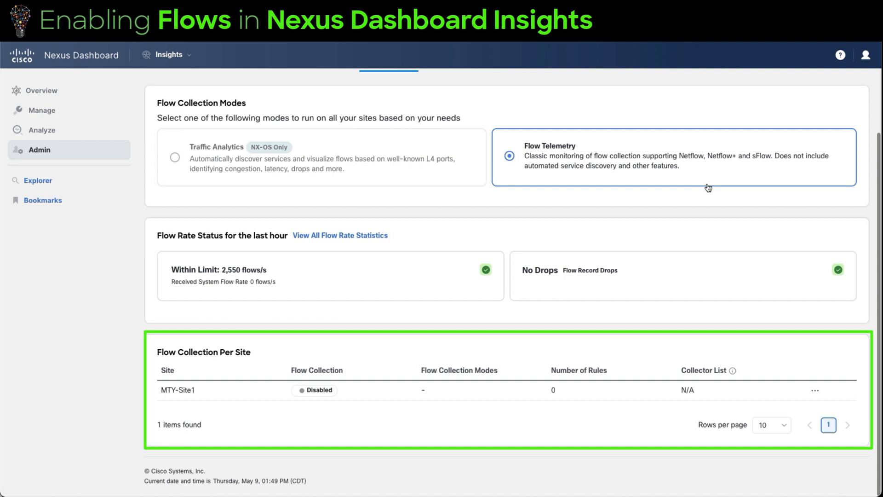
pyautogui.click(816, 390)
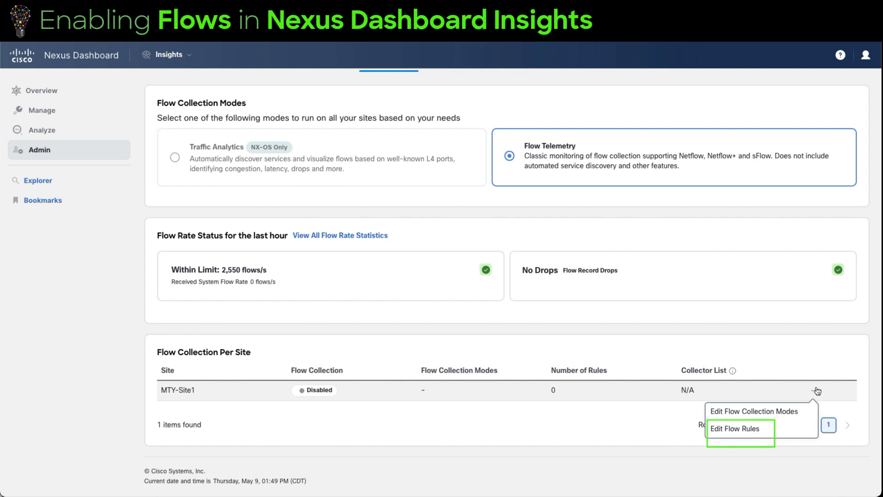
pyautogui.click(734, 428)
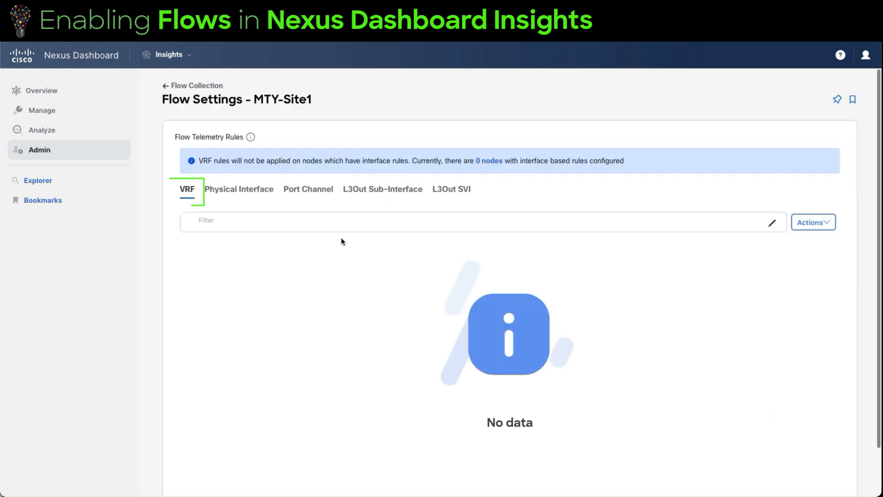
# Start a new VRF flow telemetry rule for MTY-Site1 and name it All-talkingNow
pyautogui.click(815, 222)
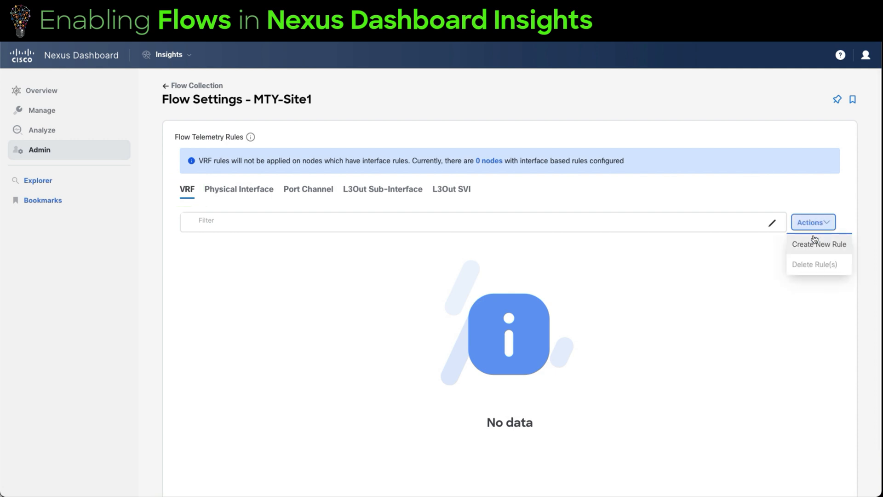
pyautogui.click(814, 243)
pyautogui.click(476, 203)
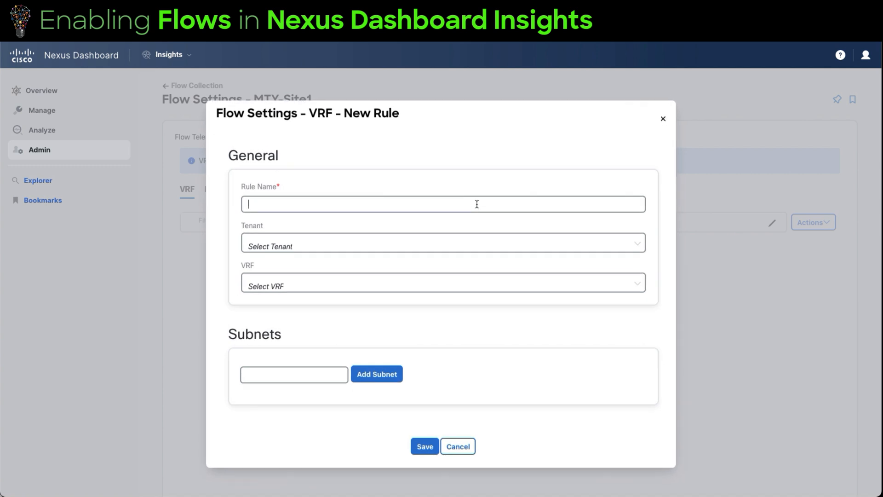
pyautogui.write('All-')
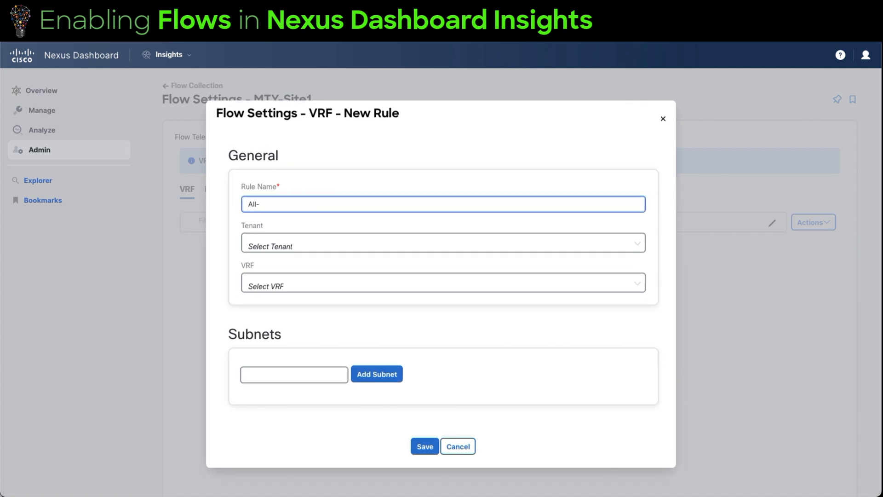
pyautogui.write('talkingflows')
# Assign the rule to tenant AAA-Insights and VRF vrf-insights
pyautogui.click(466, 249)
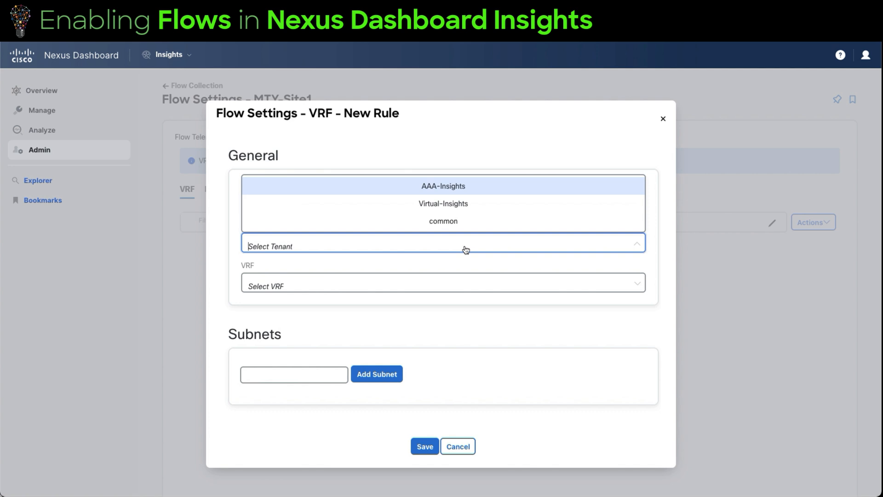
pyautogui.click(478, 187)
pyautogui.click(378, 287)
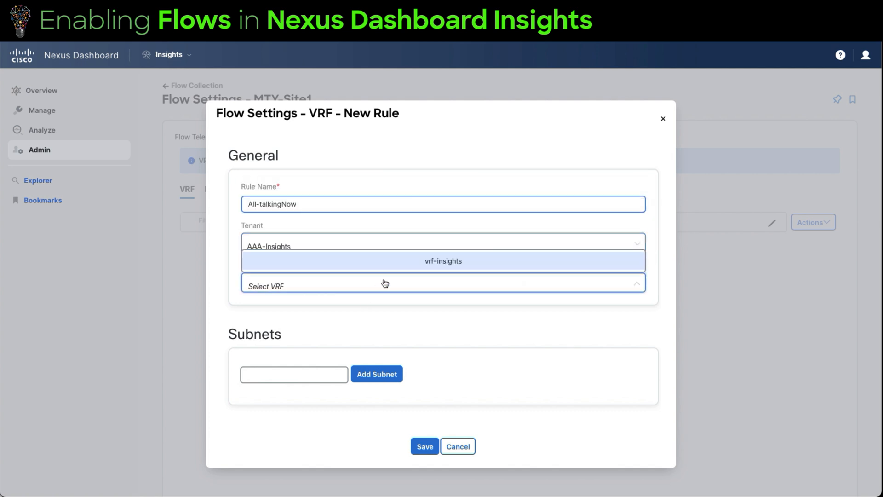
pyautogui.click(438, 263)
# Add the subnets 5.5.5.0/24 and 4.4.4.0/24 to the rule and save it
pyautogui.click(306, 375)
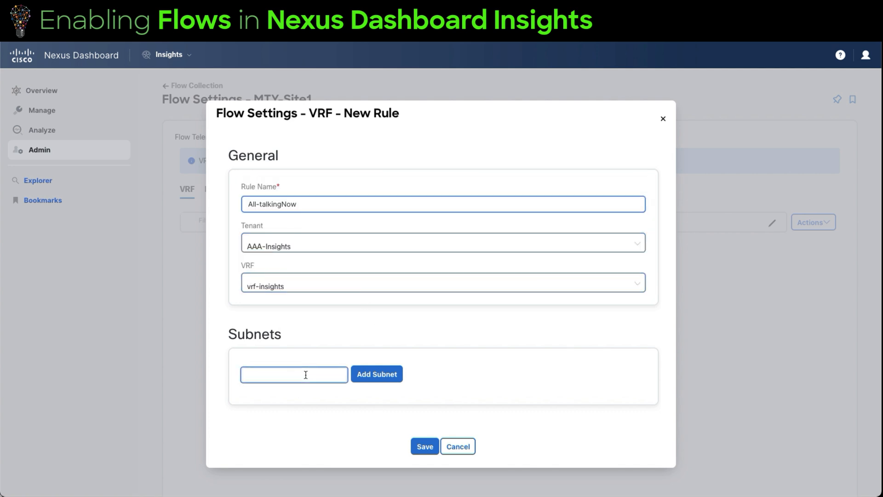
pyautogui.write('5.5.5.0/24')
pyautogui.click(386, 380)
pyautogui.write('4.4.4.')
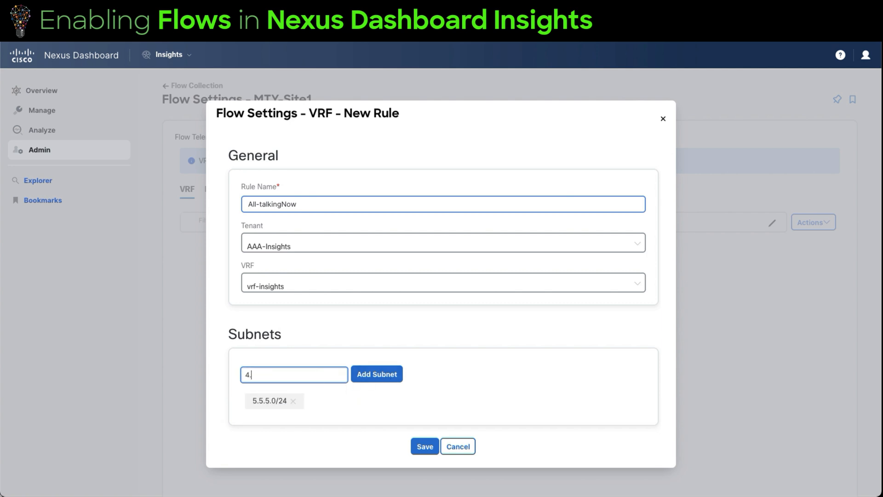
pyautogui.write('0/24')
pyautogui.click(397, 375)
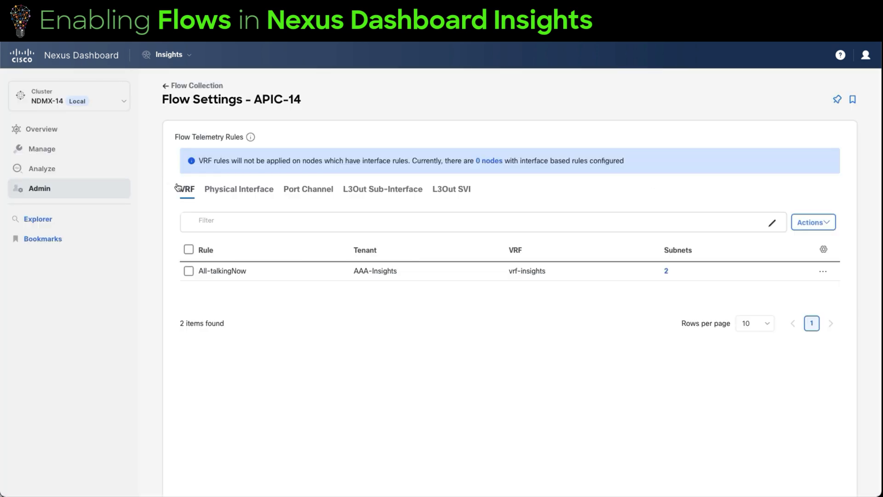
# Return to the Flow Collection system settings, enable the Flow Telemetry collection mode for MTY-Site1 and save it
pyautogui.moveTo(88, 191)
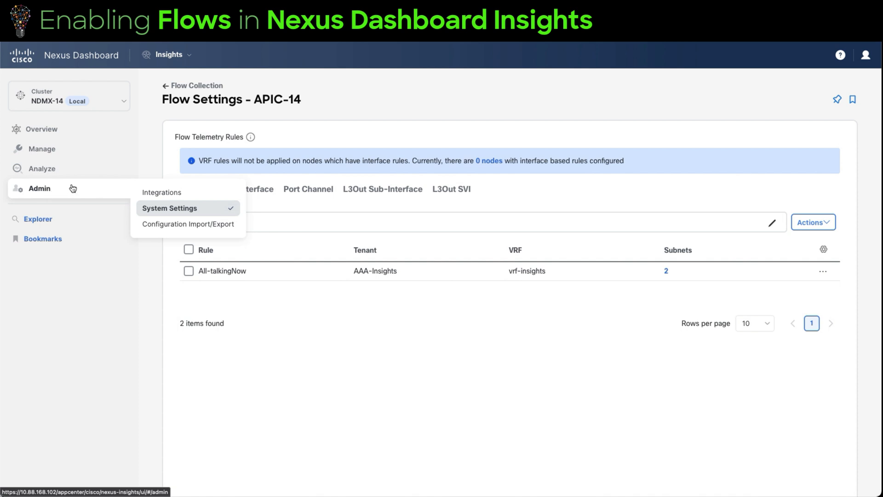
pyautogui.click(73, 188)
pyautogui.scroll(-3, 781, 405)
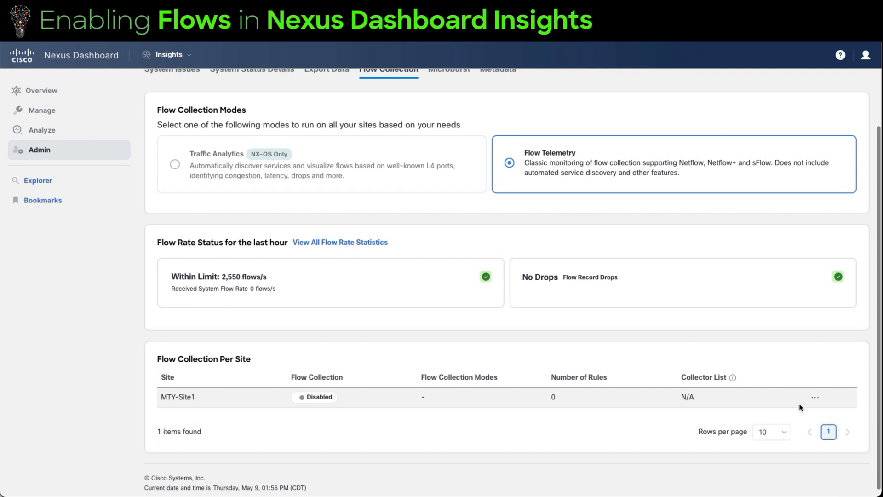
pyautogui.click(815, 396)
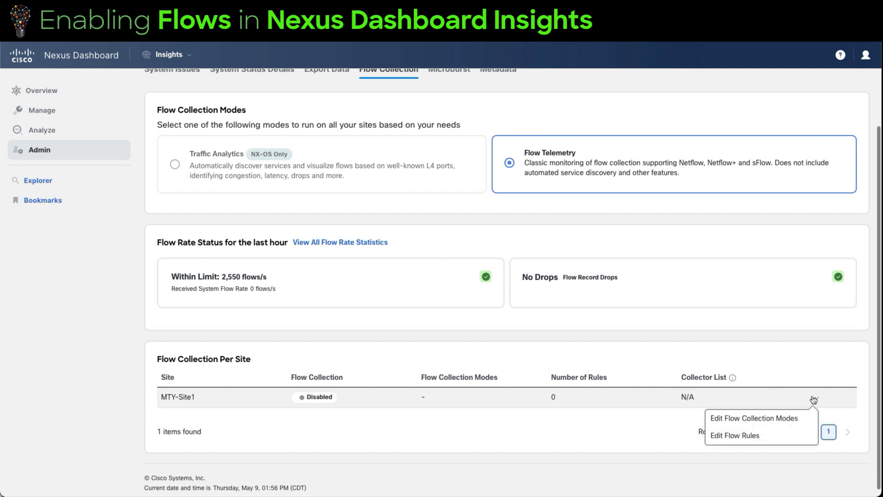
pyautogui.click(790, 420)
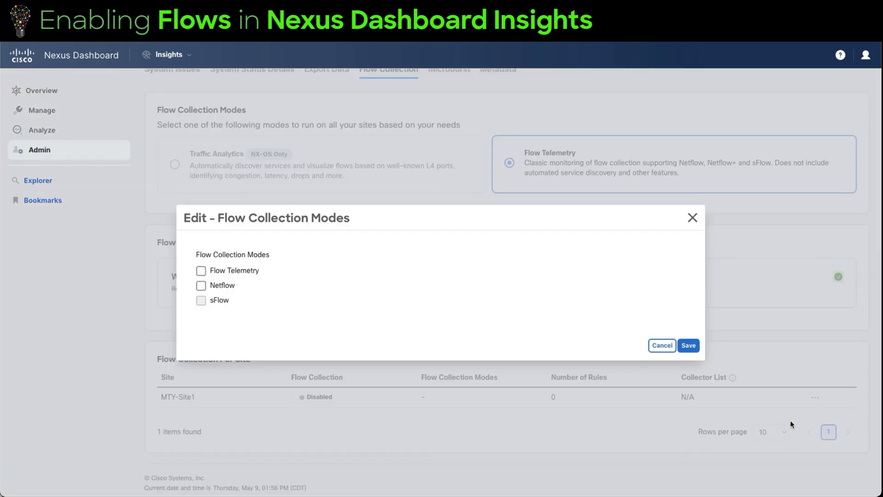
pyautogui.click(254, 272)
pyautogui.click(688, 345)
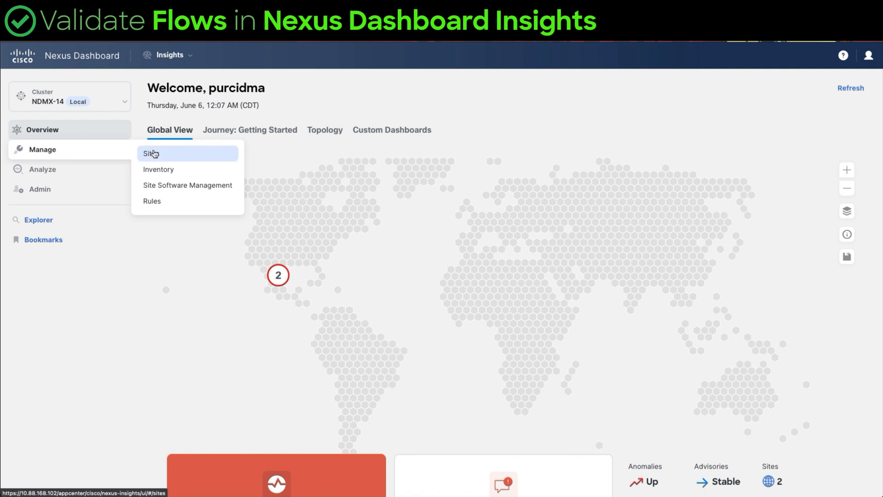
# Open site APIC-14 from the managed sites and display the Flows section of its connectivity data
pyautogui.click(153, 154)
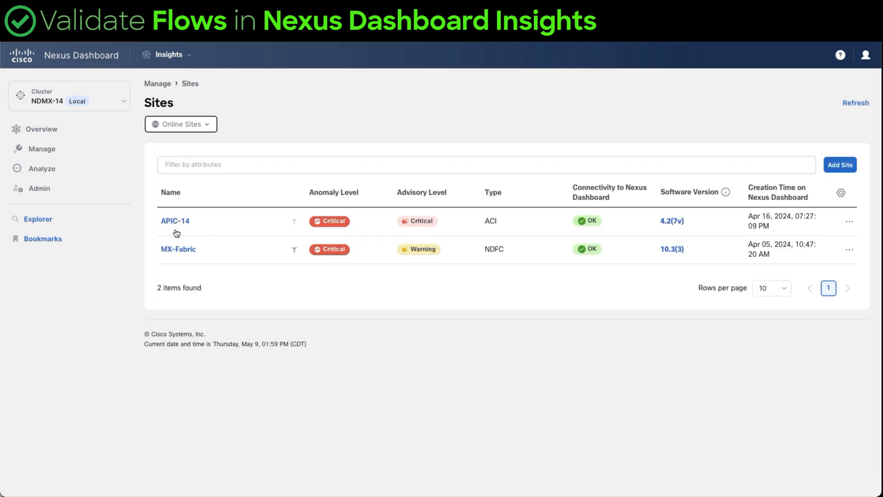
pyautogui.click(177, 220)
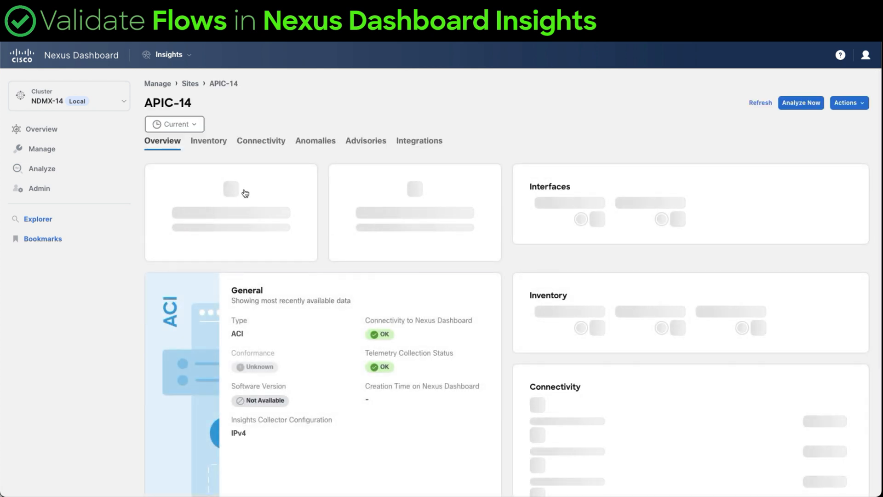
pyautogui.scroll(-1, 246, 179)
pyautogui.click(256, 118)
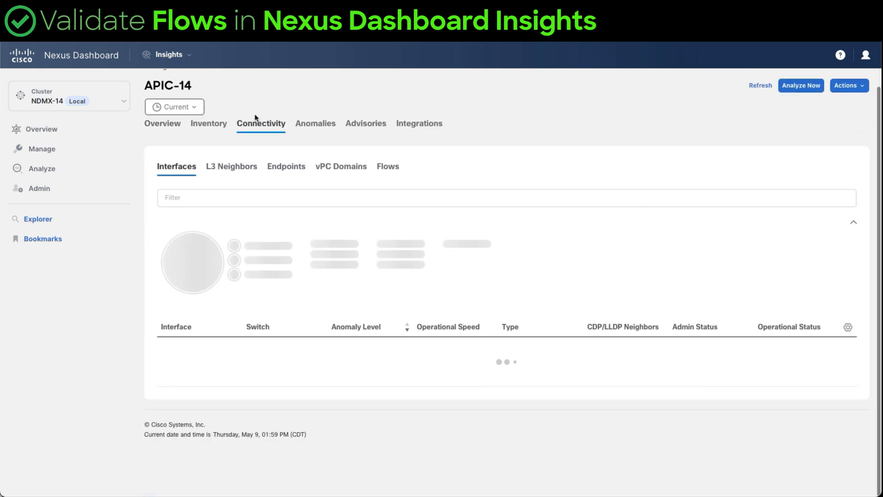
pyautogui.click(387, 169)
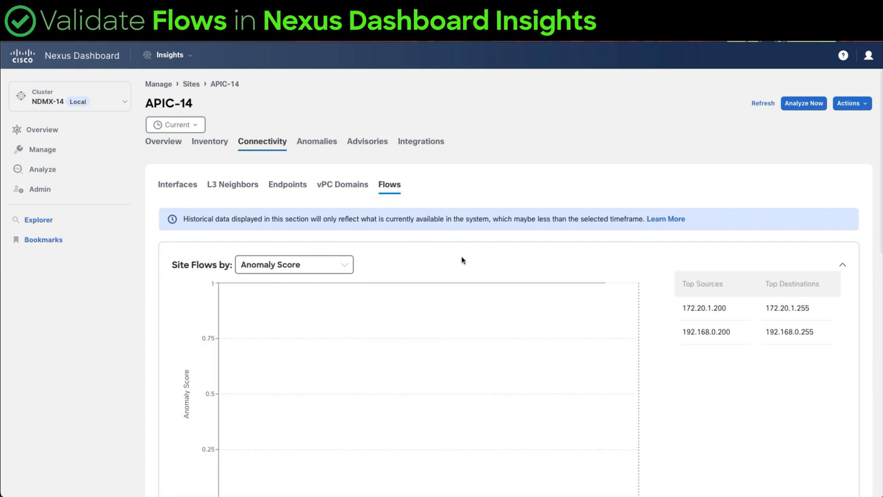
# Find the site's list of flow records and open the details of the first TCP flow on Leaf103
pyautogui.scroll(-2, 462, 260)
pyautogui.scroll(-6, 463, 259)
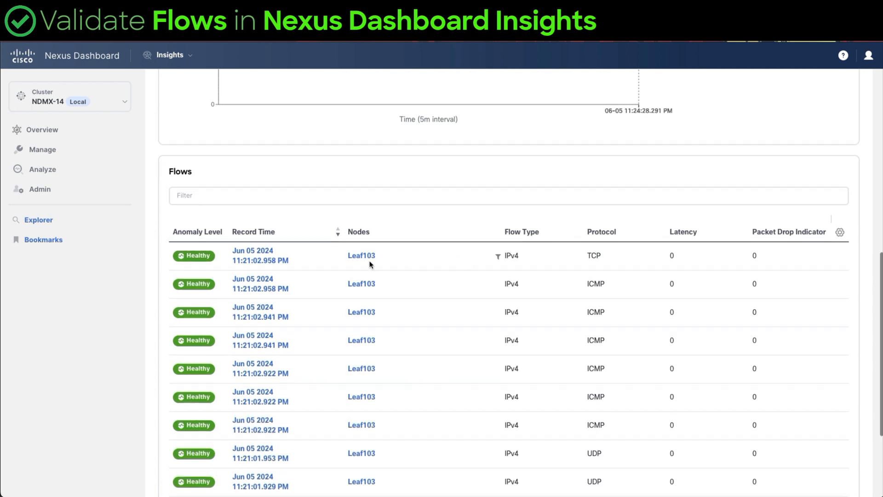
pyautogui.click(253, 253)
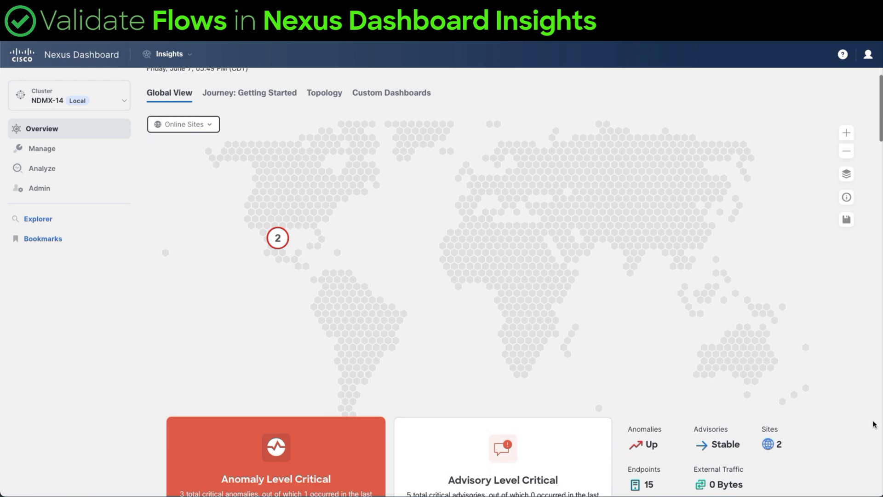
# Review the anomalies, advisories, external traffic and inventory summaries in the Insights global overview
pyautogui.scroll(-7, 875, 424)
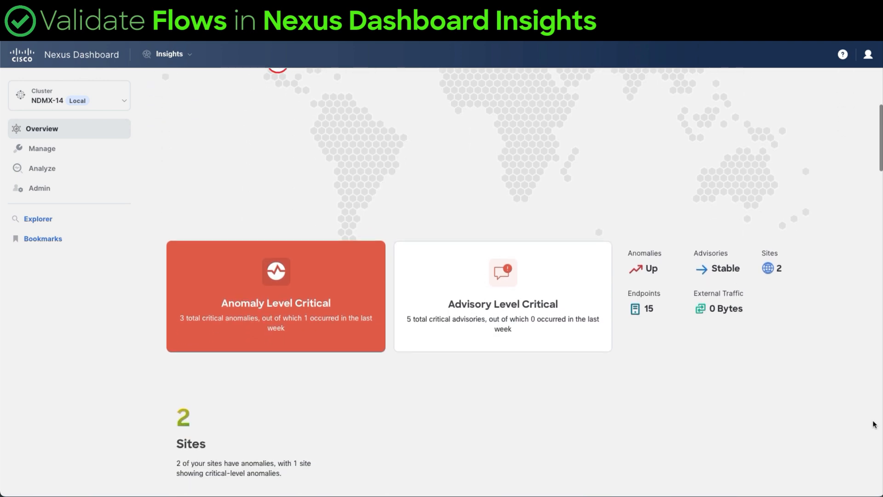
pyautogui.scroll(-15, 874, 424)
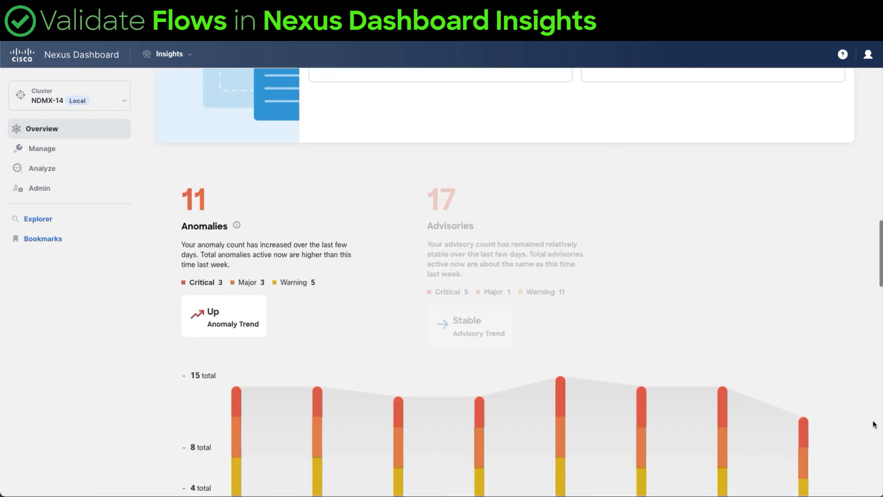
pyautogui.scroll(-15, 874, 424)
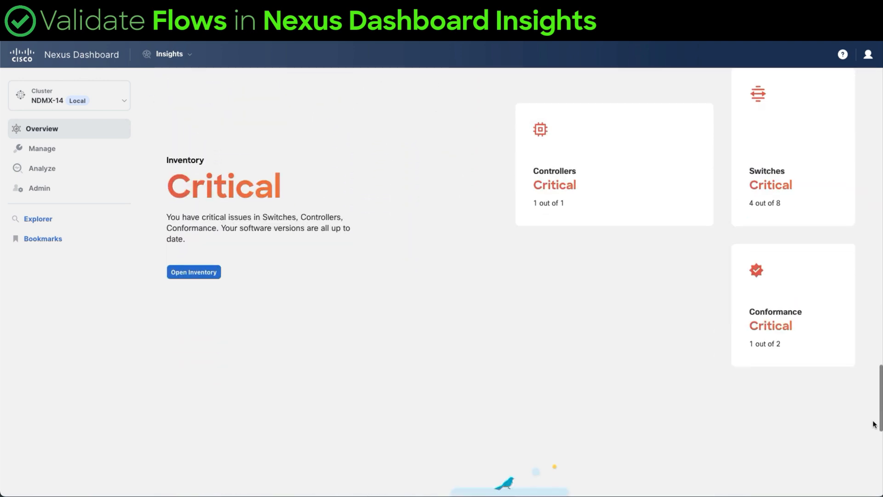
pyautogui.scroll(-3, 874, 424)
pyautogui.scroll(20, 874, 424)
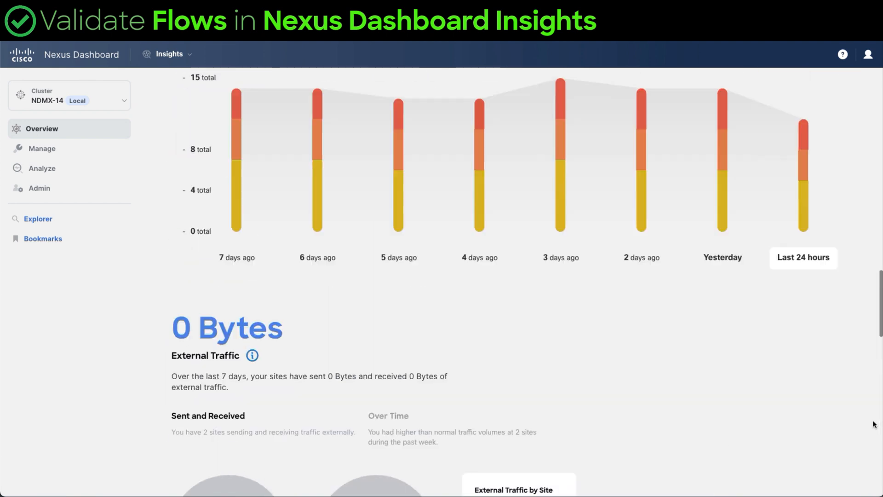
pyautogui.scroll(5, 874, 424)
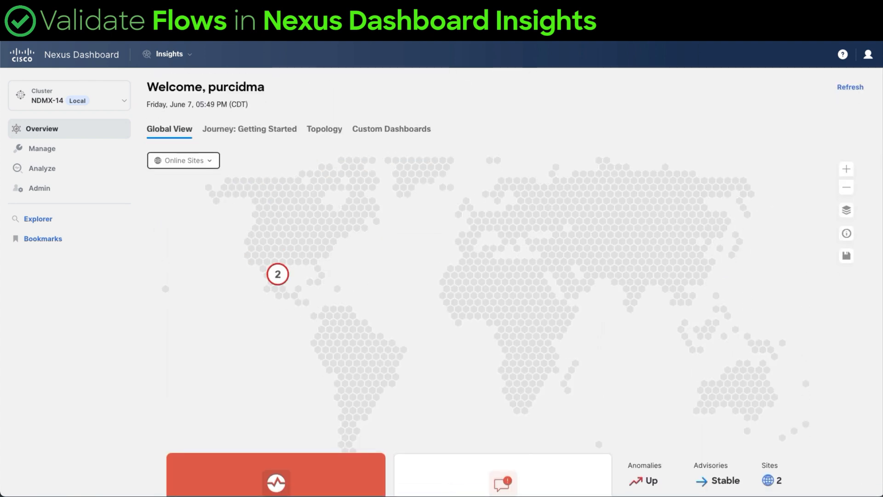